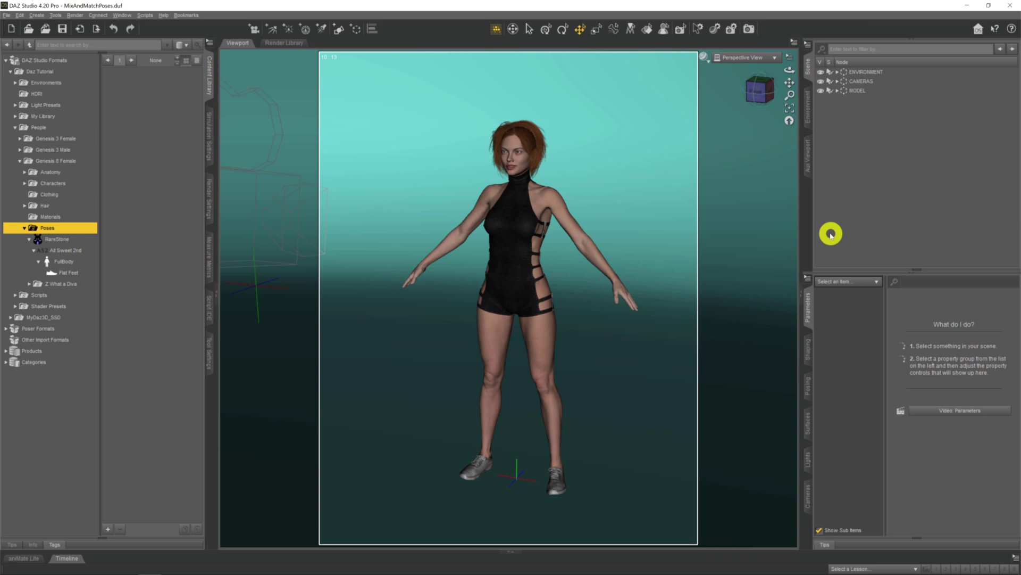
Apply the RS AS2 Standing 041 pose from the Flat Feet folder to Genesis 8 Female and view it through the scene Camera
{"action": "left_click", "coordinate": [857, 88]}
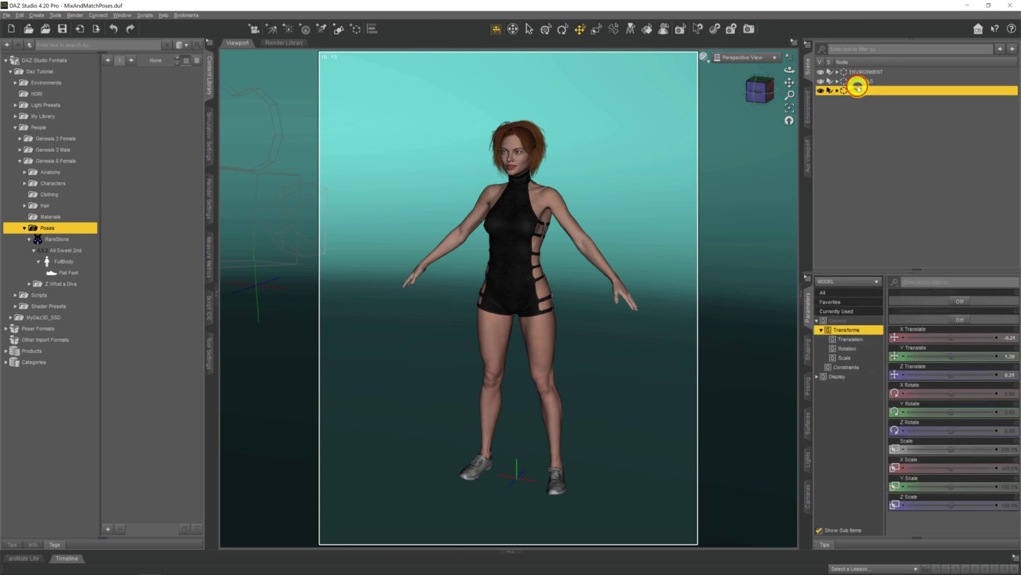
{"action": "left_click", "coordinate": [874, 100]}
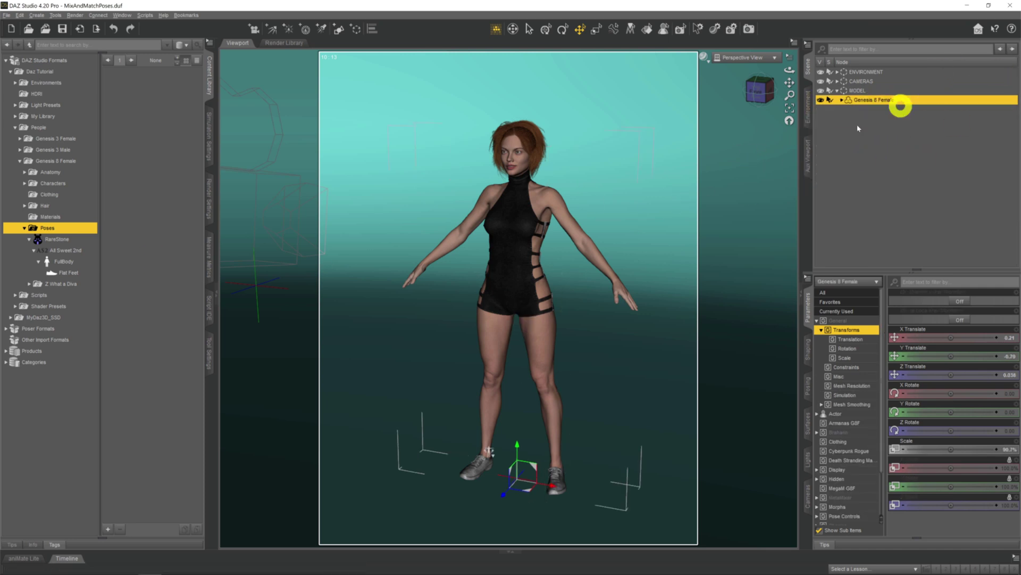
{"action": "left_click", "coordinate": [69, 273]}
{"action": "mouse_move", "coordinate": [143, 304]}
{"action": "scroll", "coordinate": [144, 304], "scroll_direction": "down", "scroll_amount": 10}
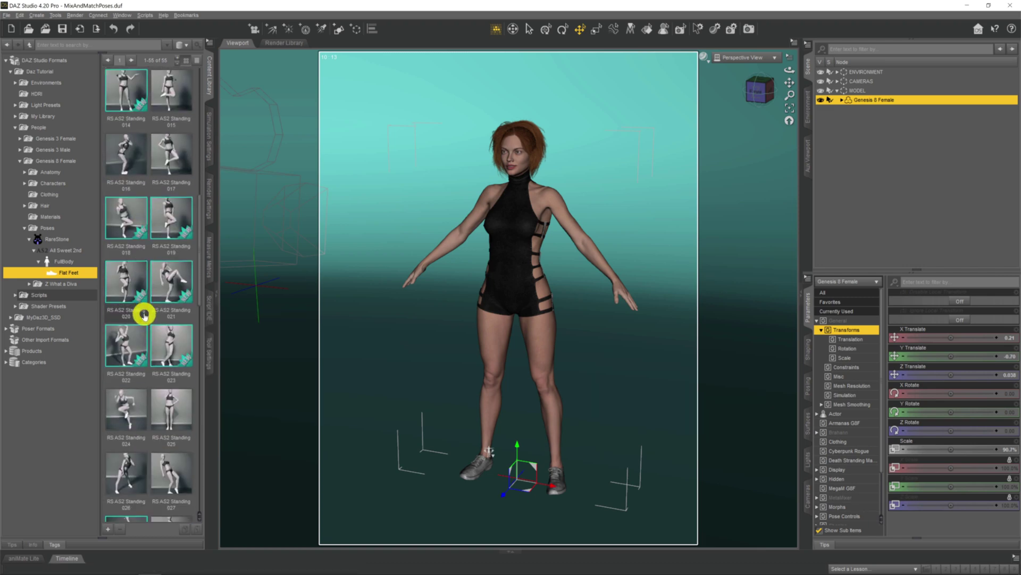
{"action": "scroll", "coordinate": [143, 314], "scroll_direction": "down", "scroll_amount": 5}
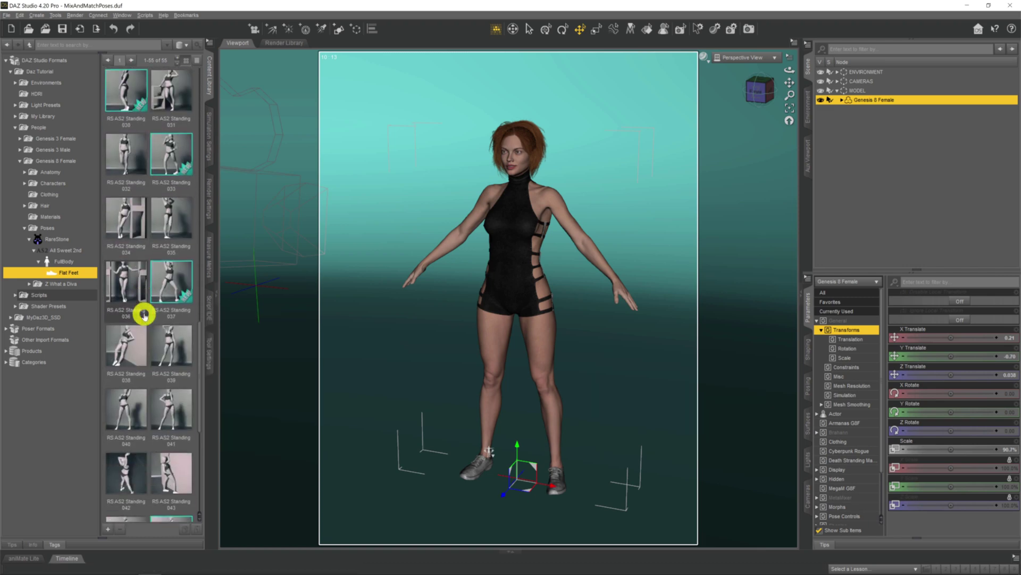
{"action": "left_click", "coordinate": [166, 410]}
{"action": "left_click_drag", "start_coordinate": [167, 414], "coordinate": [266, 406]}
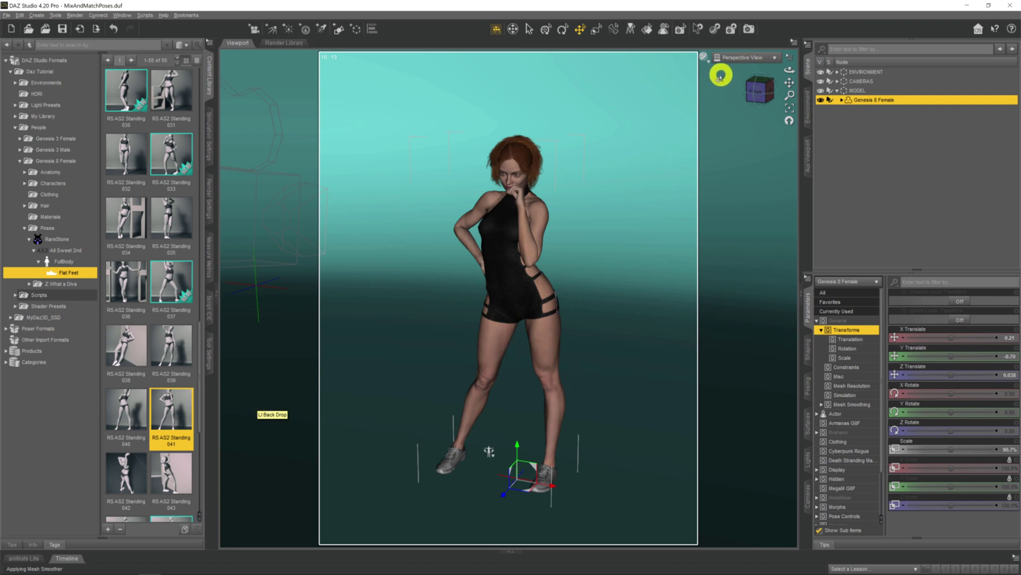
{"action": "left_click", "coordinate": [730, 62]}
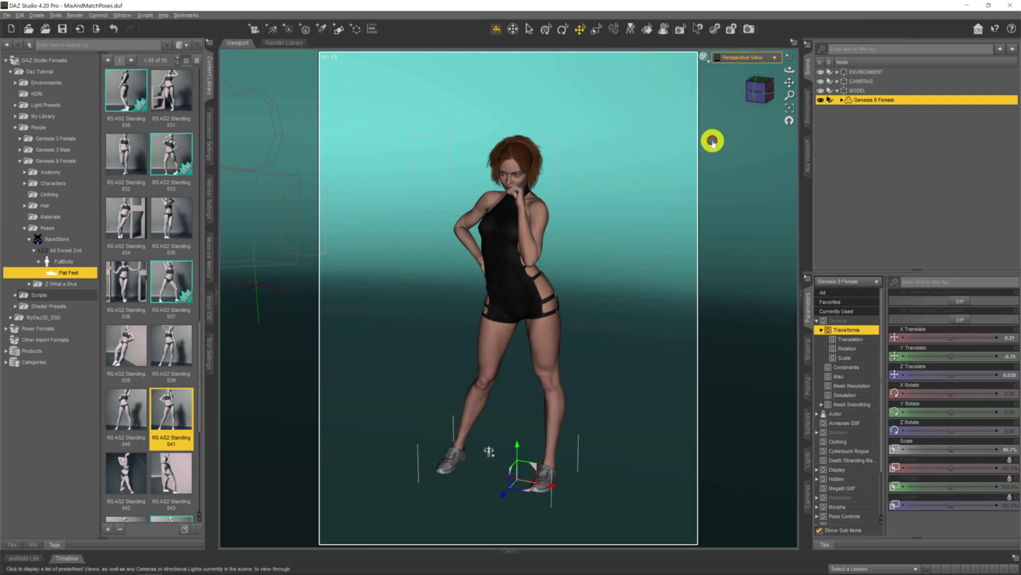
{"action": "left_click", "coordinate": [713, 139]}
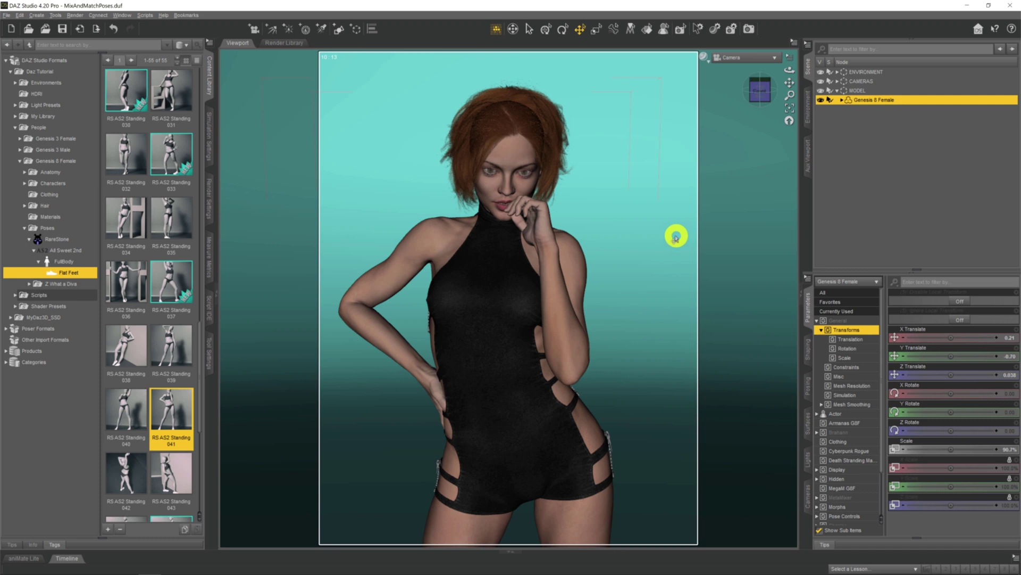
Set the head's Bend to about -18.75 and the right hand's Bend to about -41.29
{"action": "left_click", "coordinate": [524, 148]}
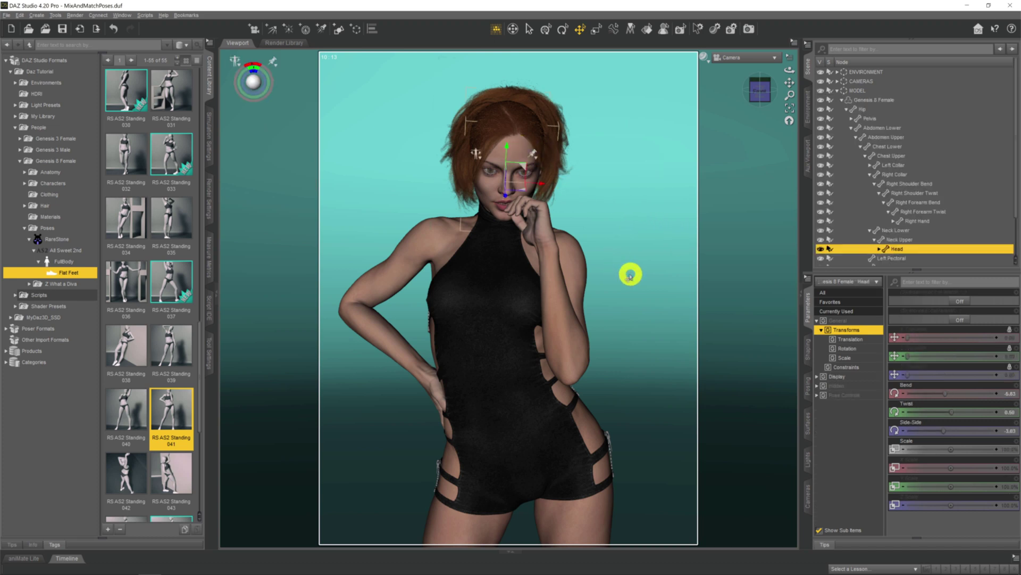
{"action": "left_click_drag", "start_coordinate": [947, 394], "coordinate": [896, 394]}
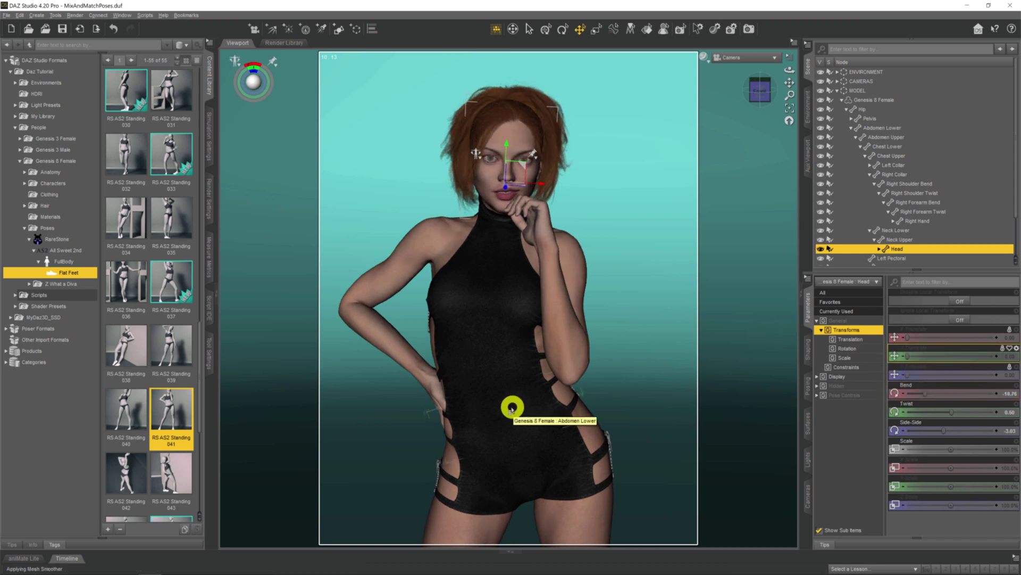
{"action": "left_click", "coordinate": [425, 388]}
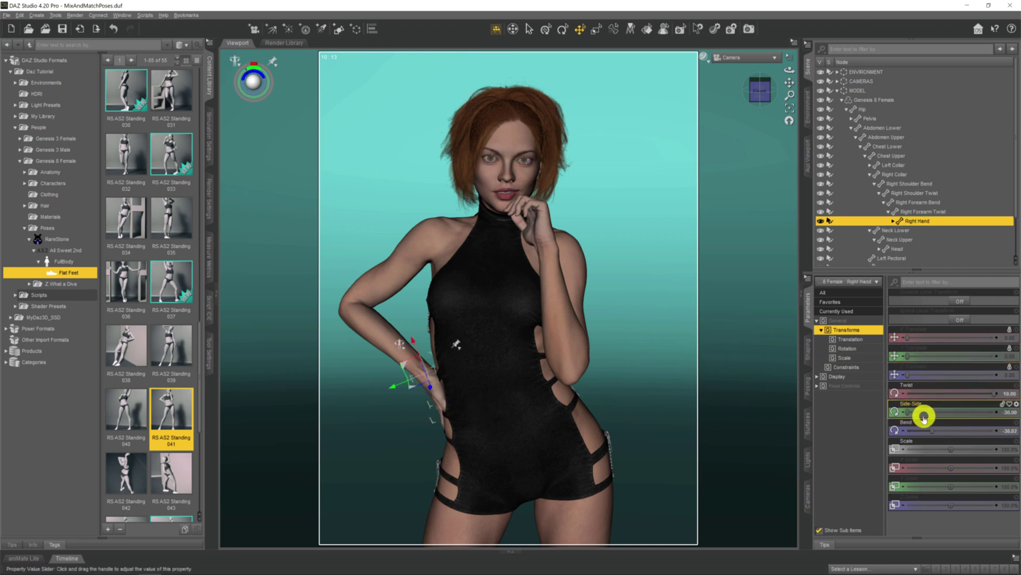
{"action": "left_click_drag", "start_coordinate": [929, 428], "coordinate": [927, 429]}
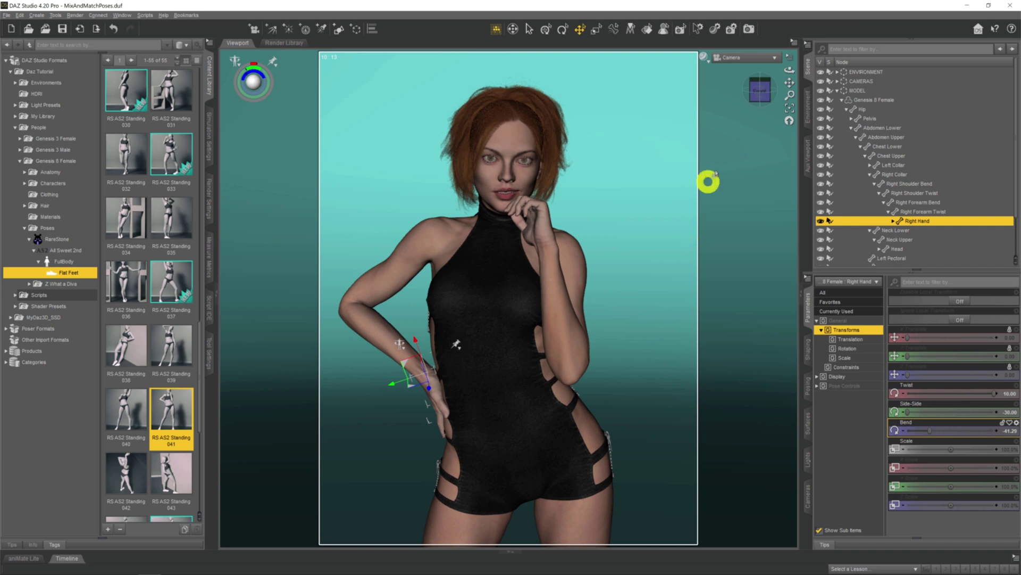
Preview the posed figure in the NVIDIA Iray draw style and return the viewport to Texture Shaded
{"action": "left_click", "coordinate": [705, 64]}
{"action": "left_click", "coordinate": [709, 180]}
{"action": "left_click", "coordinate": [766, 349]}
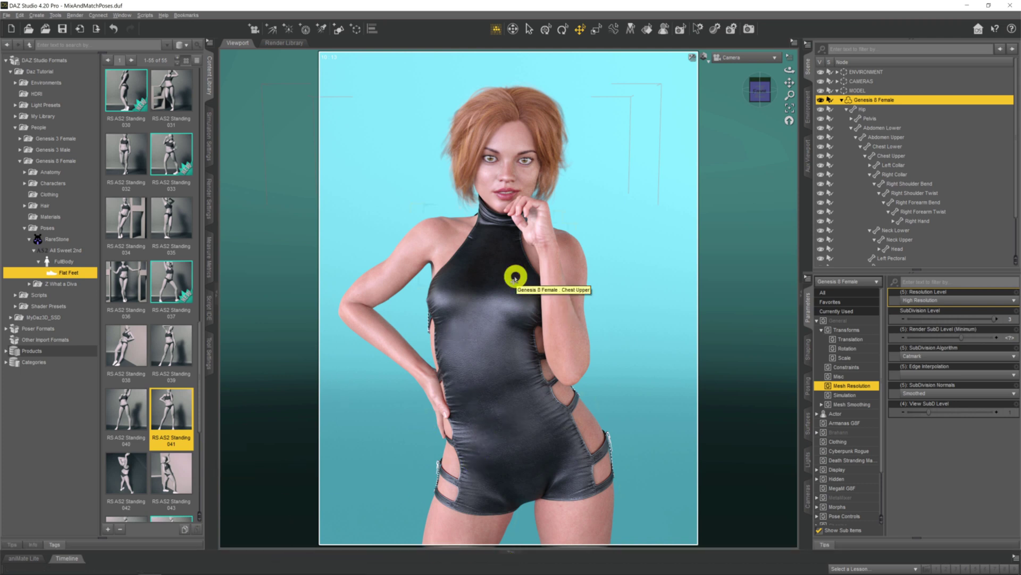
{"action": "mouse_move", "coordinate": [166, 382]}
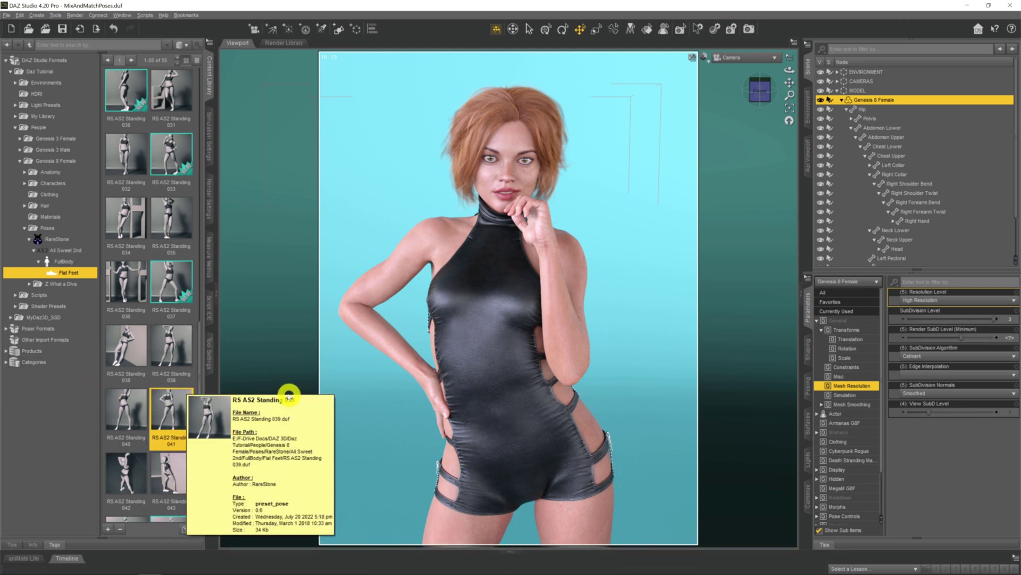
{"action": "mouse_move", "coordinate": [127, 415]}
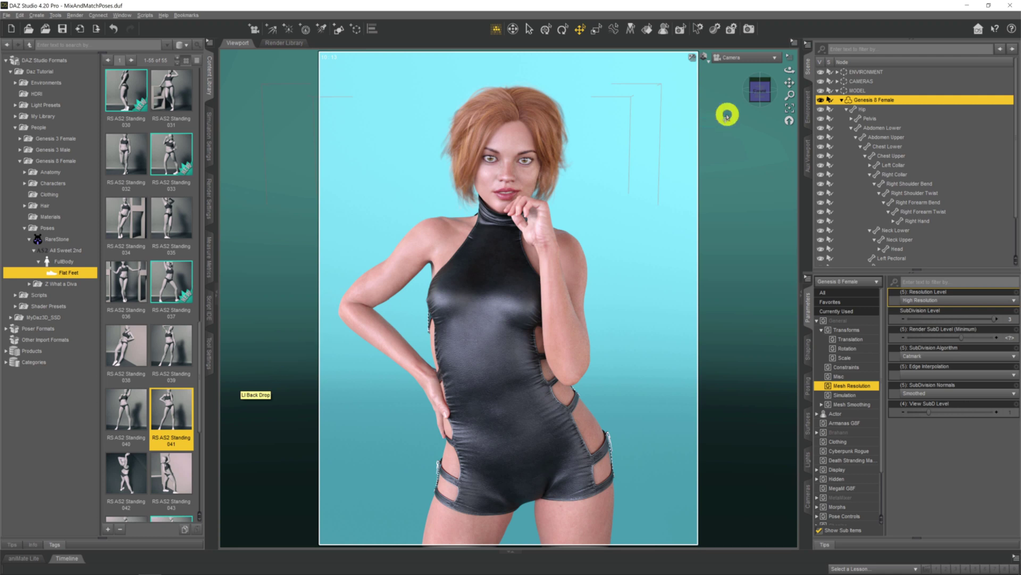
{"action": "left_click", "coordinate": [705, 58]}
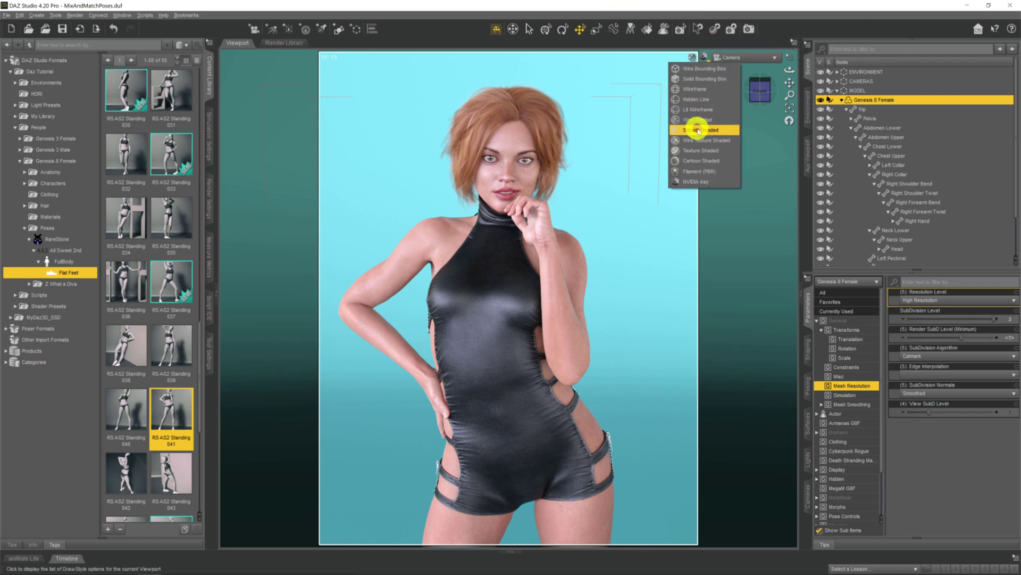
{"action": "left_click", "coordinate": [692, 151]}
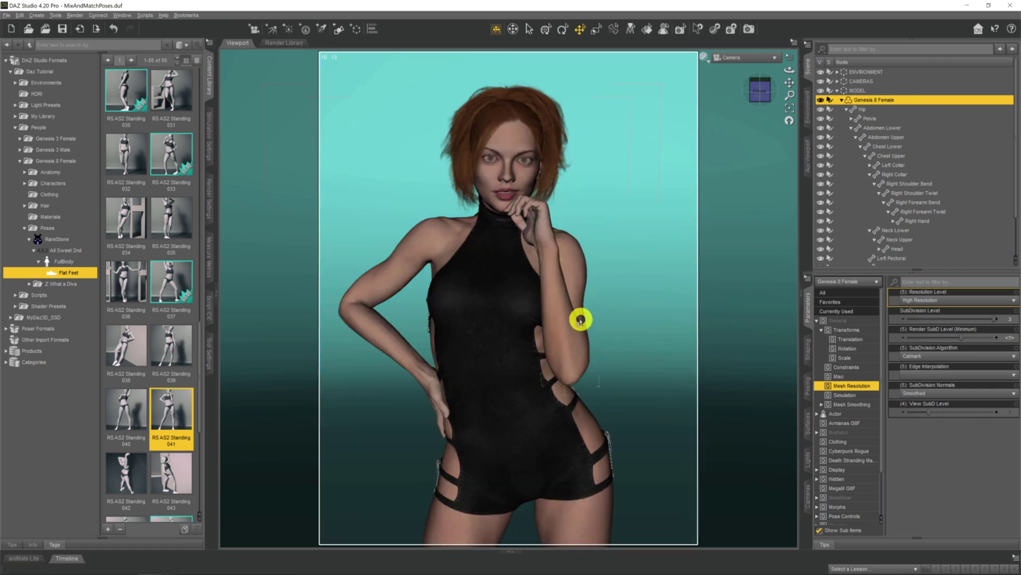
Try to raise the left arm by rotating the Left Shoulder Bend and Left Collar nodes
{"action": "left_click", "coordinate": [847, 348]}
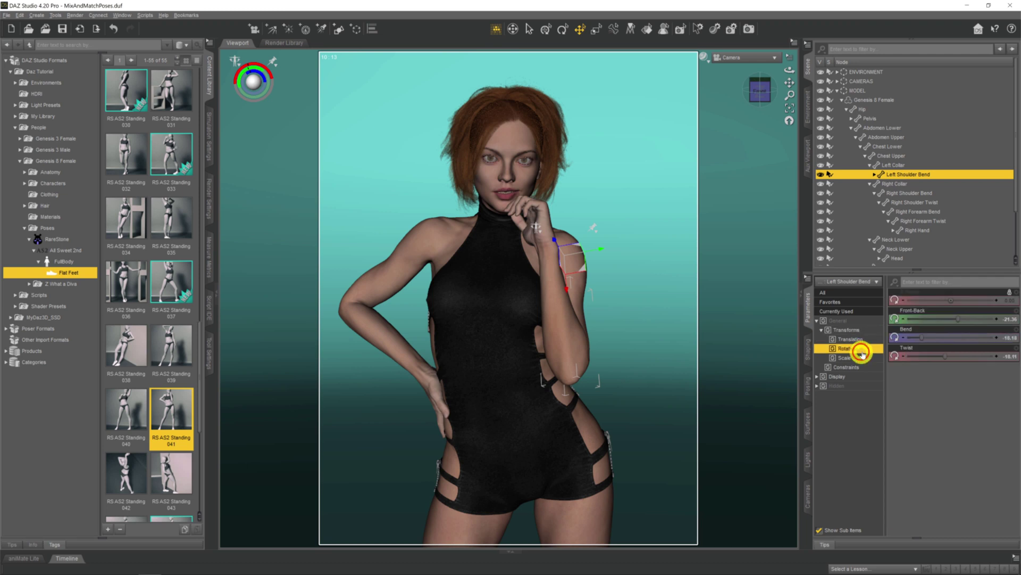
{"action": "left_click_drag", "start_coordinate": [938, 340], "coordinate": [1000, 325]}
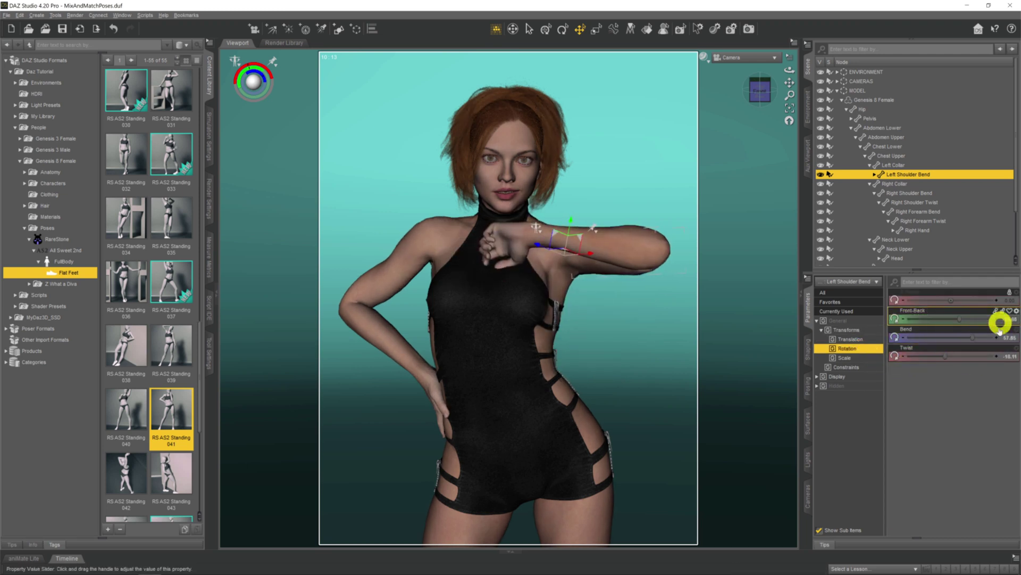
{"action": "left_click", "coordinate": [911, 165]}
{"action": "left_click_drag", "start_coordinate": [924, 318], "coordinate": [936, 339]}
{"action": "left_click", "coordinate": [904, 292]}
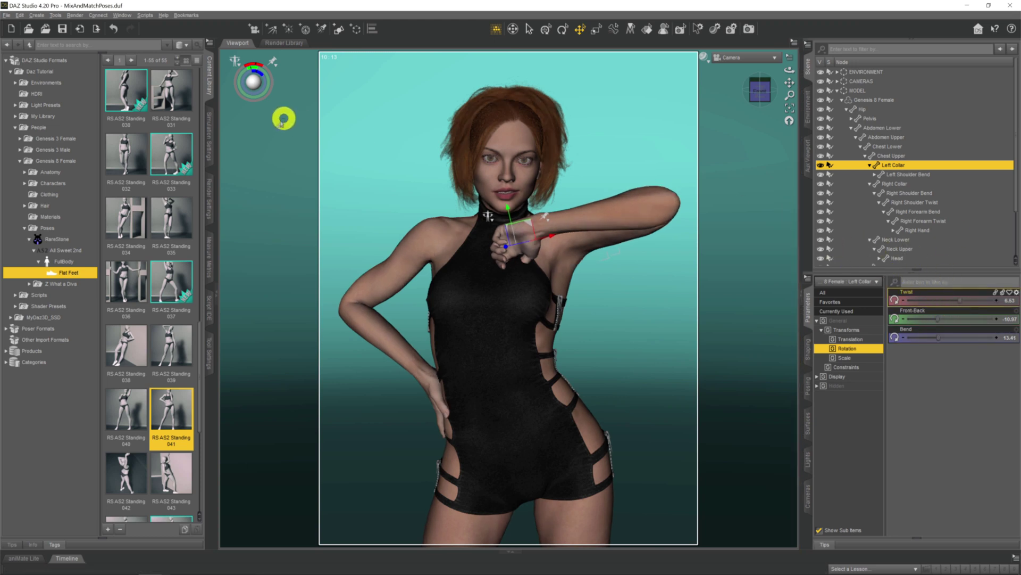
Undo the left collar and left shoulder rotations
{"action": "key", "text": "ctrl+z"}
{"action": "key", "text": "ctrl+z"}
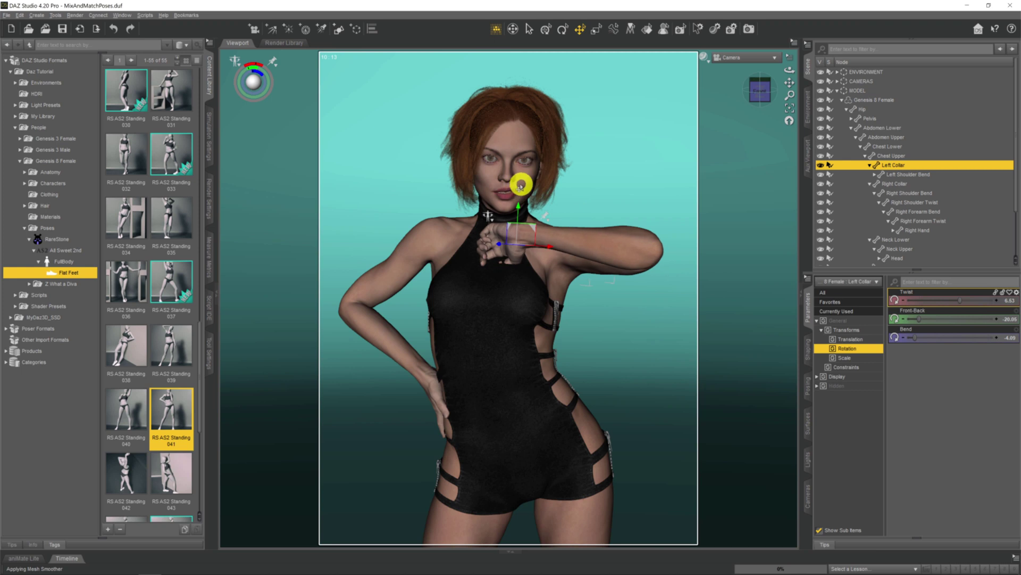
{"action": "key", "text": "ctrl+z"}
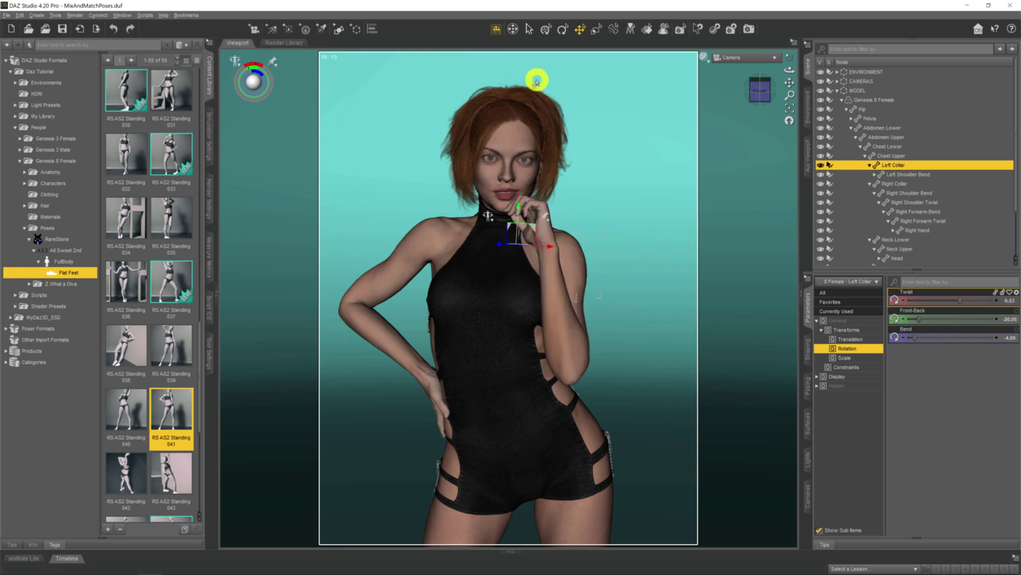
Try to raise the left hand toward the head with the ActivePose tool, and undo the moves
{"action": "left_click", "coordinate": [608, 35]}
{"action": "left_click_drag", "start_coordinate": [535, 219], "coordinate": [533, 189]}
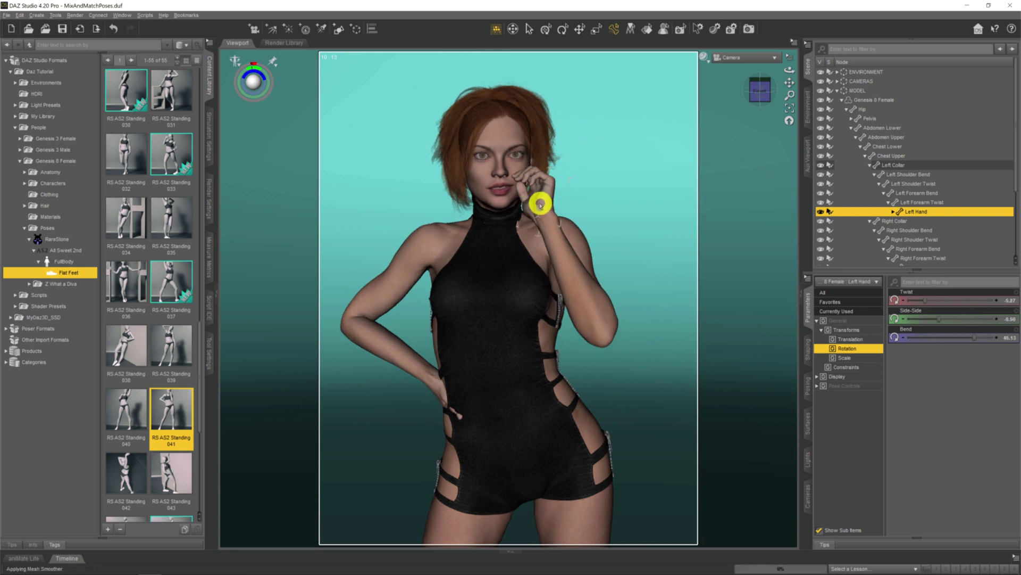
{"action": "left_click", "coordinate": [545, 201]}
{"action": "left_click_drag", "start_coordinate": [545, 201], "coordinate": [486, 176]}
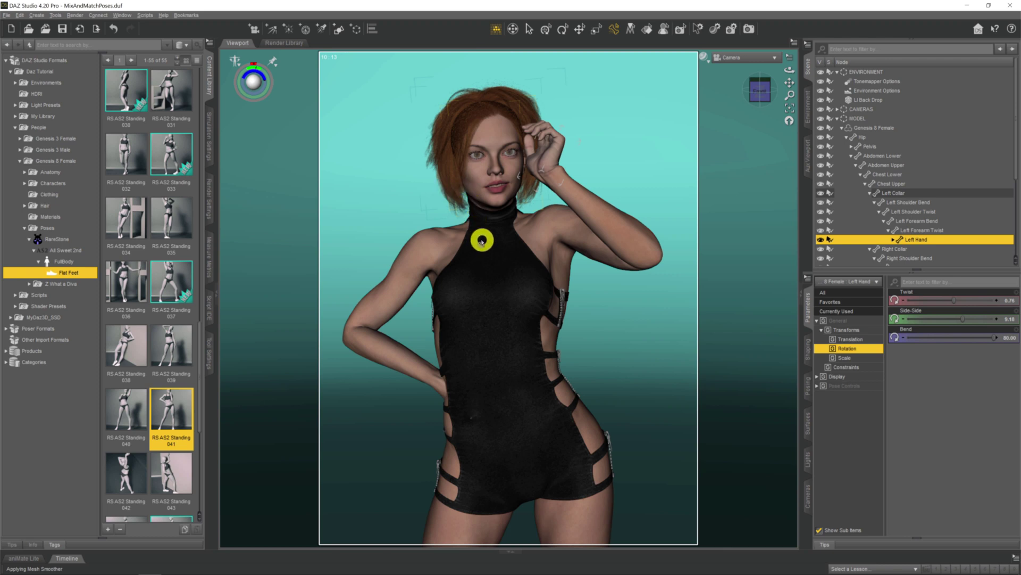
{"action": "key", "text": "ctrl+z"}
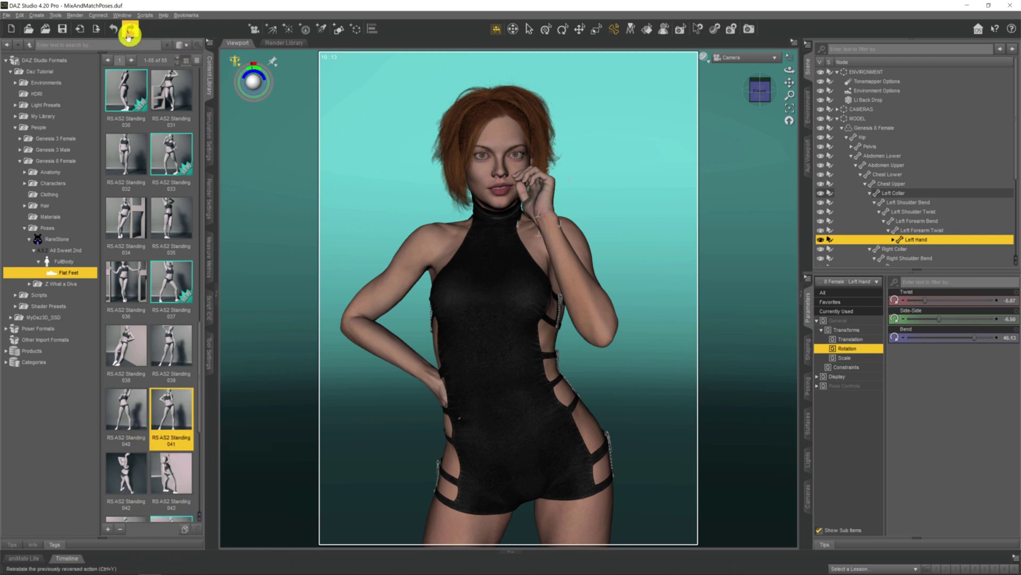
{"action": "double_click", "coordinate": [136, 417]}
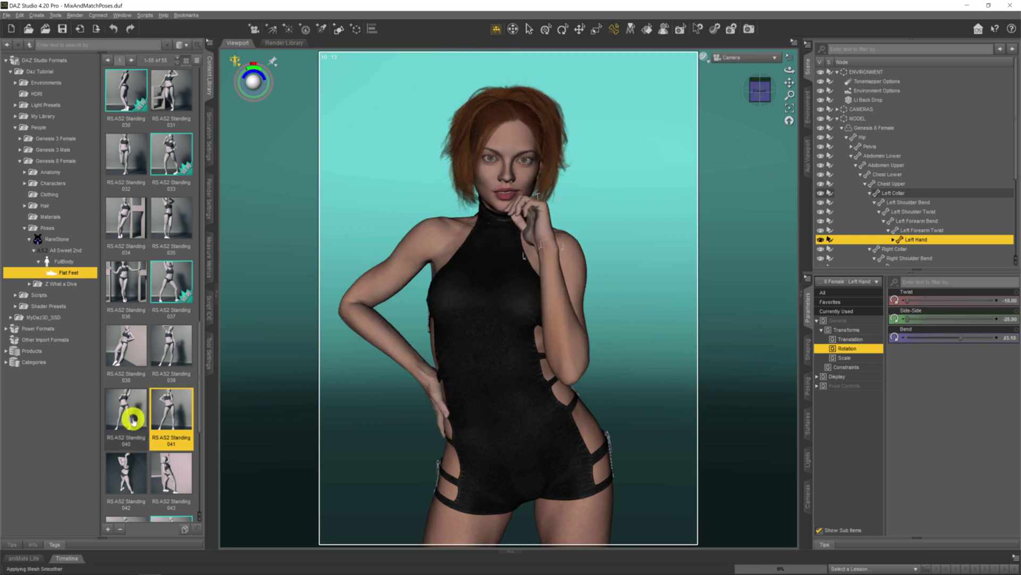
Load the RS AS2 Standing 040 pose onto the Left Collar only, with Nodes set to Selected and Propagation set to Recursive
{"action": "mouse_move", "coordinate": [133, 420]}
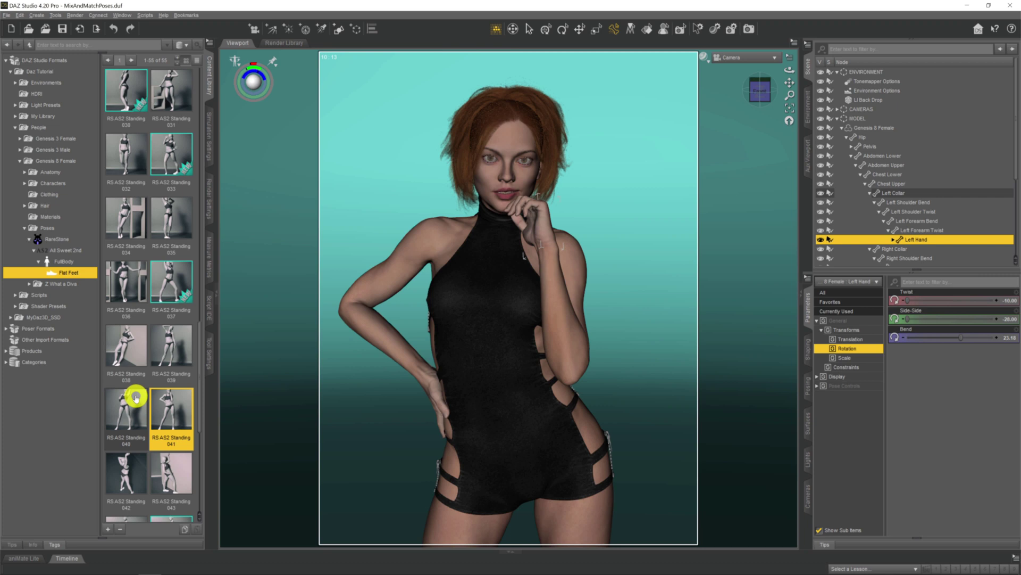
{"action": "left_click", "coordinate": [920, 192]}
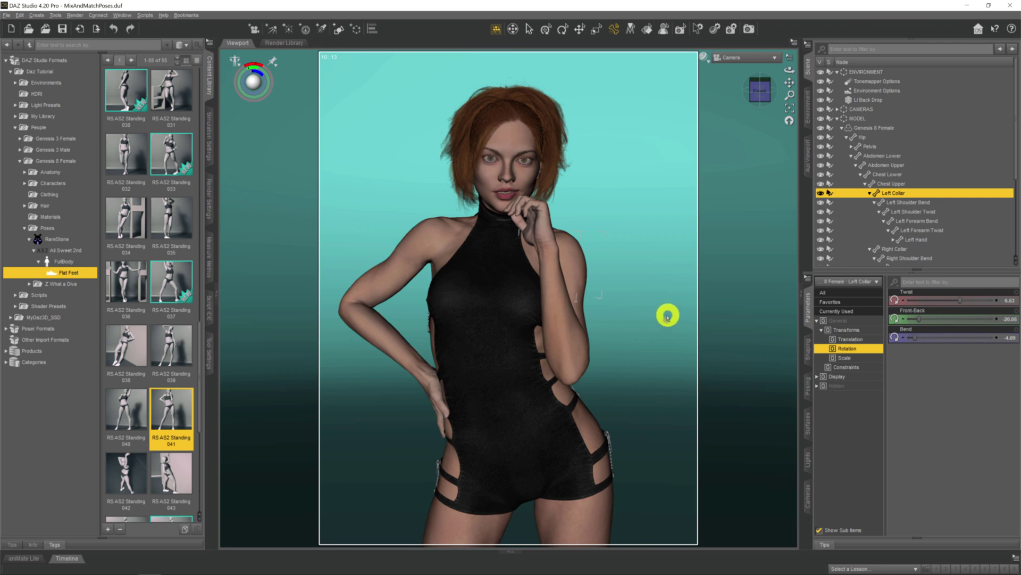
{"action": "mouse_move", "coordinate": [128, 447]}
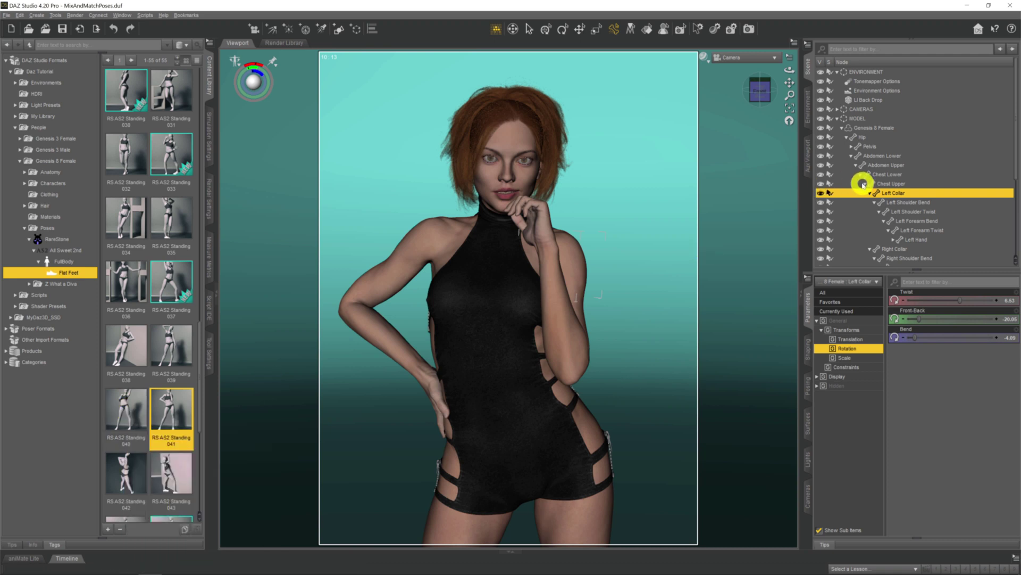
{"action": "double_click", "coordinate": [120, 425], "text": "ctrl"}
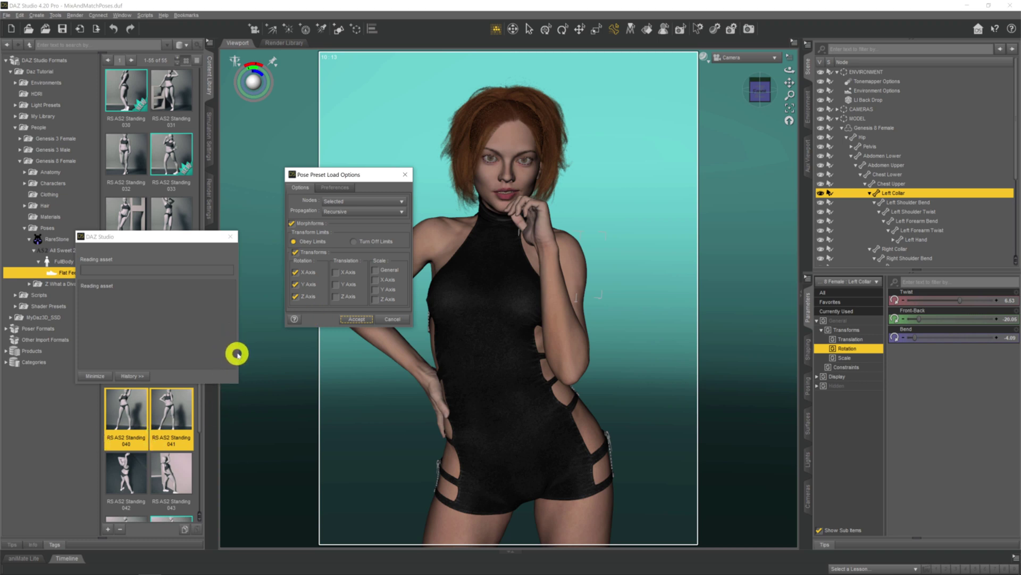
{"action": "left_click_drag", "start_coordinate": [314, 176], "coordinate": [276, 170]}
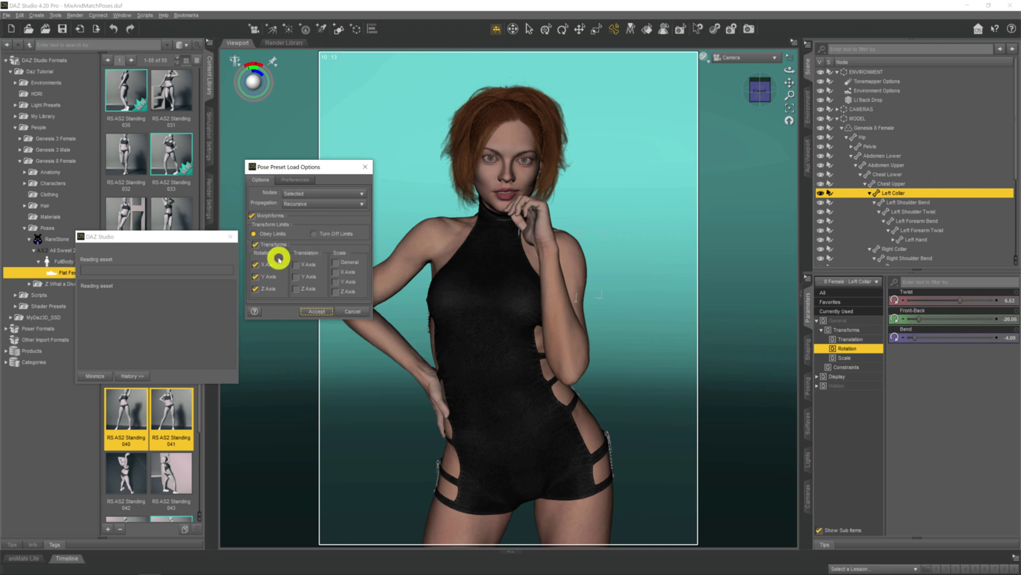
{"action": "left_click", "coordinate": [307, 235]}
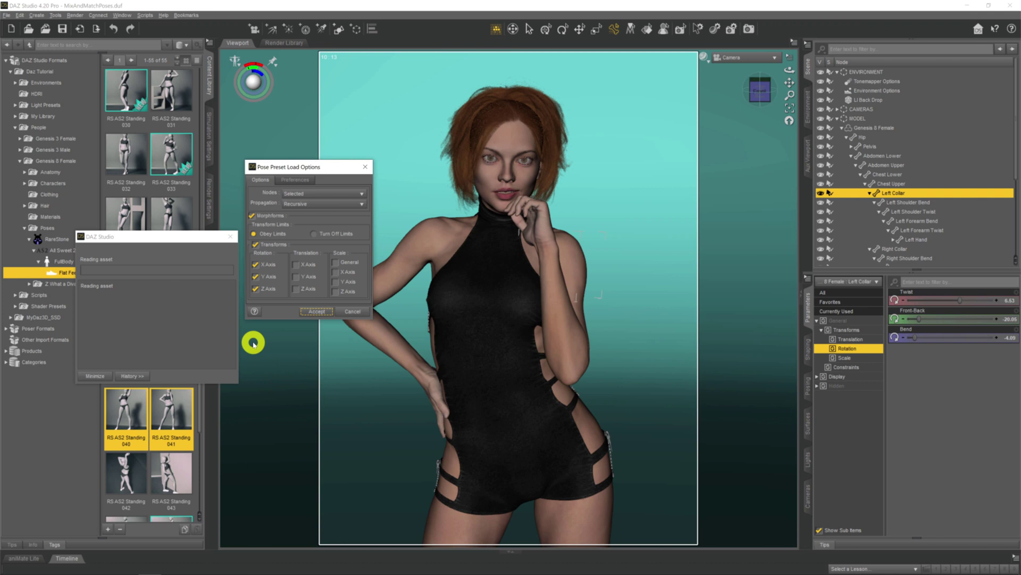
{"action": "left_click", "coordinate": [304, 313]}
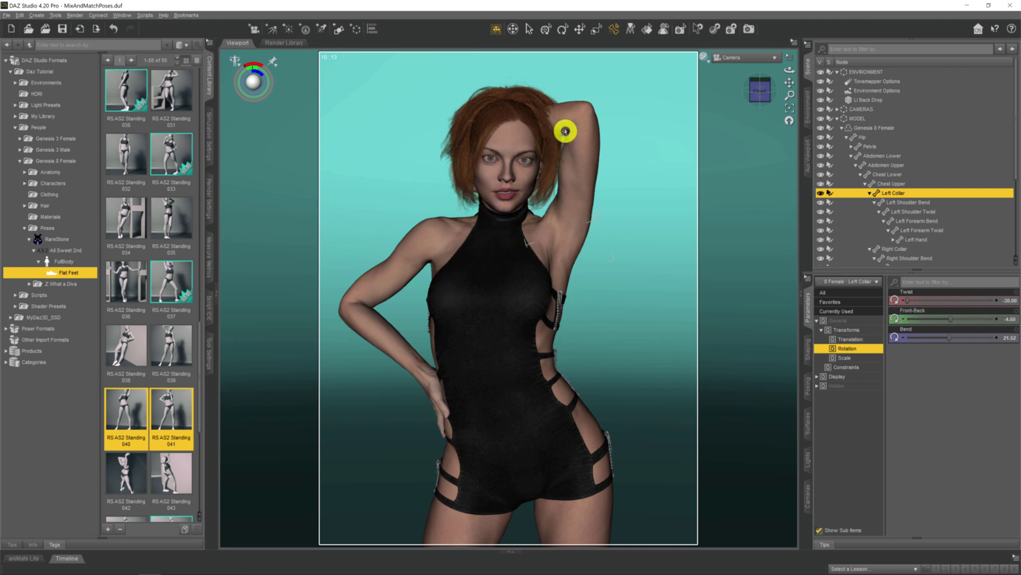
Set the left forearm's Bend to about -73 so the raised arm reaches over the head
{"action": "left_click", "coordinate": [564, 122]}
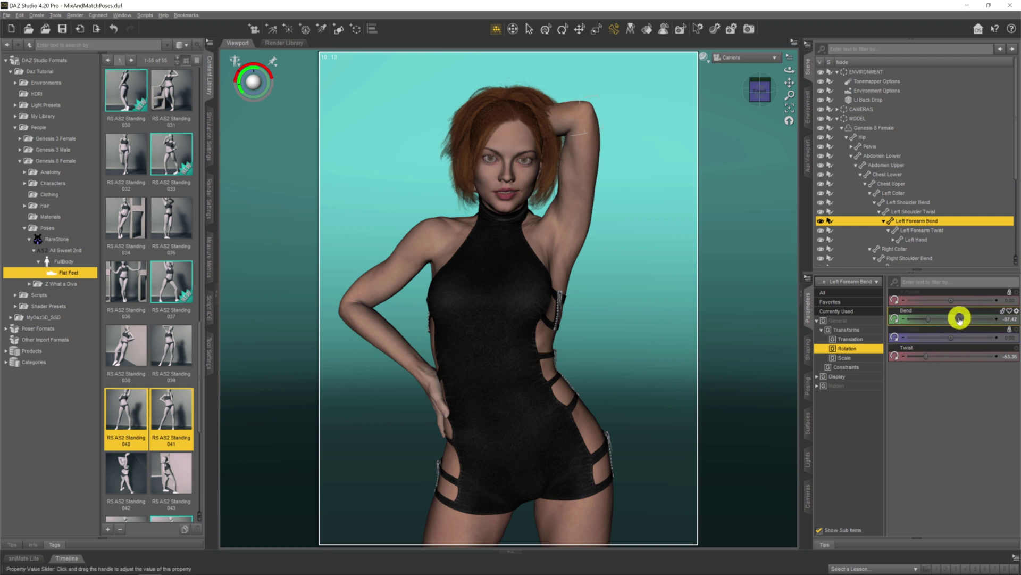
{"action": "left_click_drag", "start_coordinate": [941, 319], "coordinate": [943, 319]}
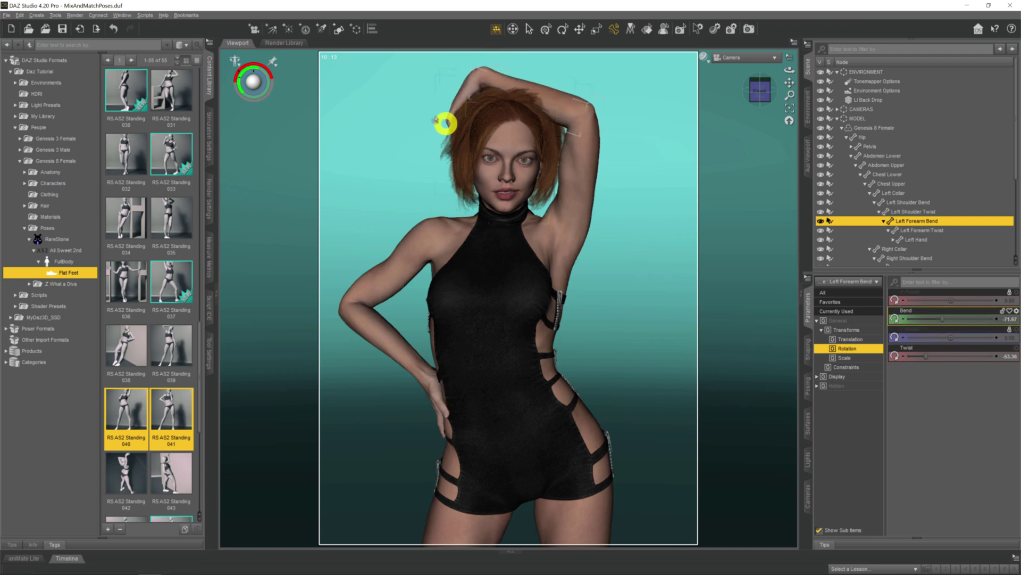
Set the left hand's Bend to about -36 so it lifts off the head
{"action": "left_click", "coordinate": [471, 80]}
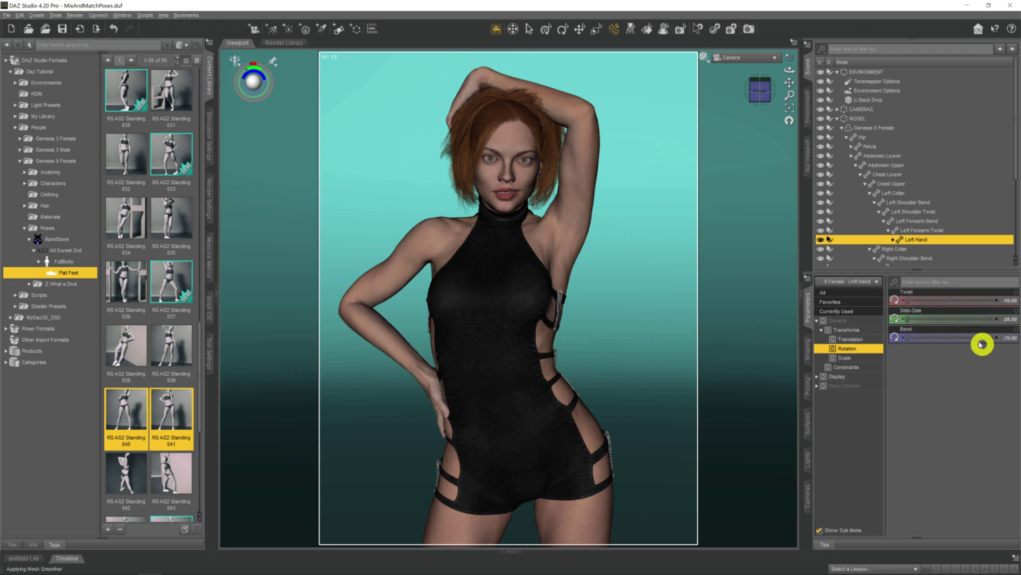
{"action": "left_click_drag", "start_coordinate": [926, 335], "coordinate": [924, 339]}
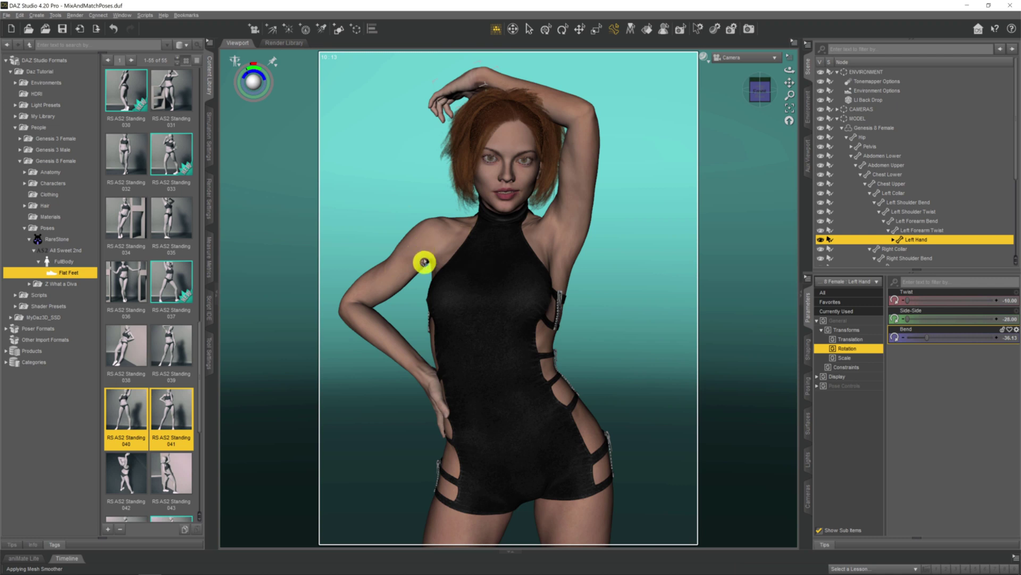
Load the RS AS2 Standing 039 pose onto the Right Collar only, with Nodes set to Selected and Propagation set to Recursive
{"action": "left_click", "coordinate": [174, 347]}
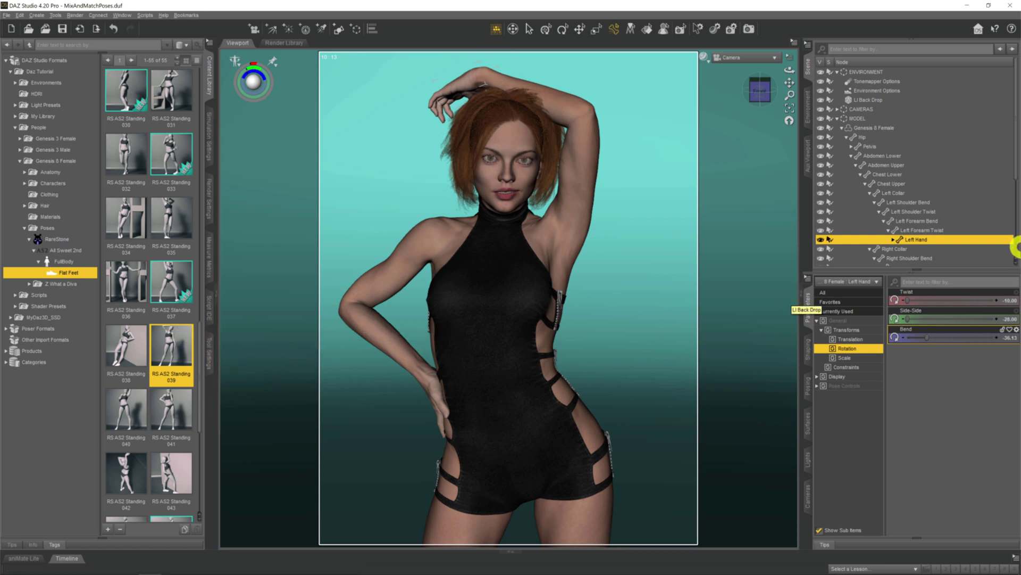
{"action": "left_click", "coordinate": [897, 249]}
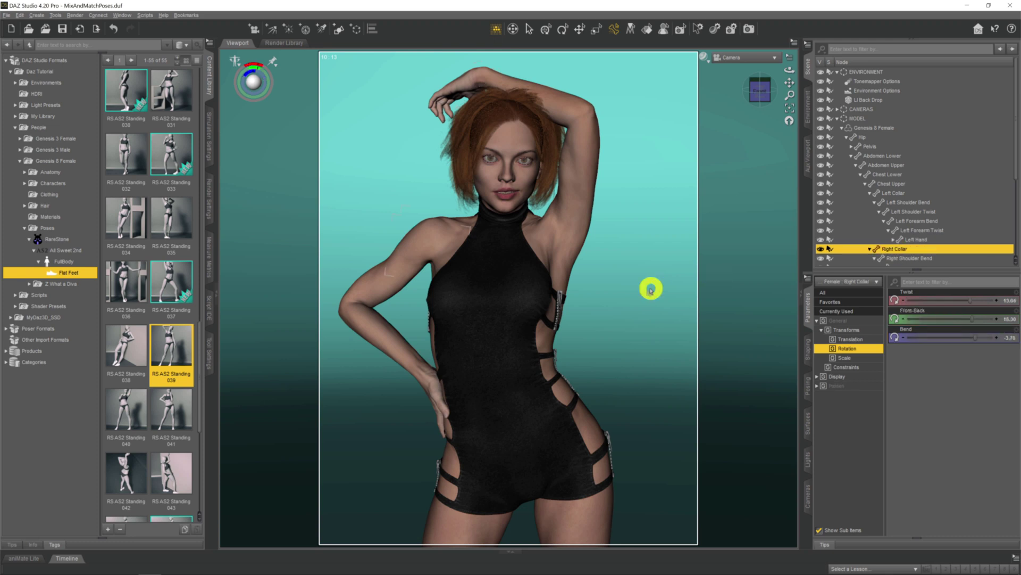
{"action": "mouse_move", "coordinate": [162, 359]}
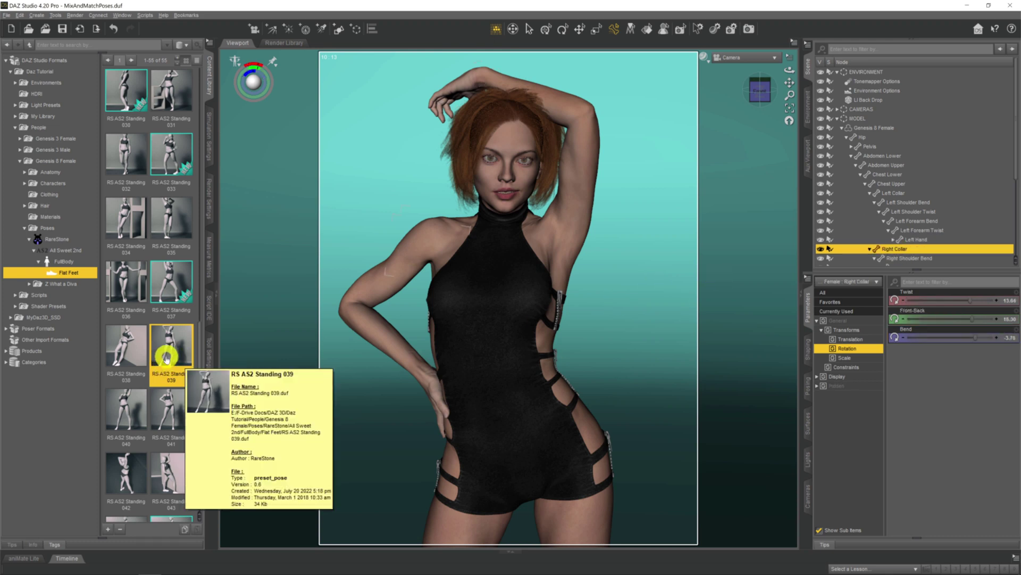
{"action": "double_click", "coordinate": [166, 358]}
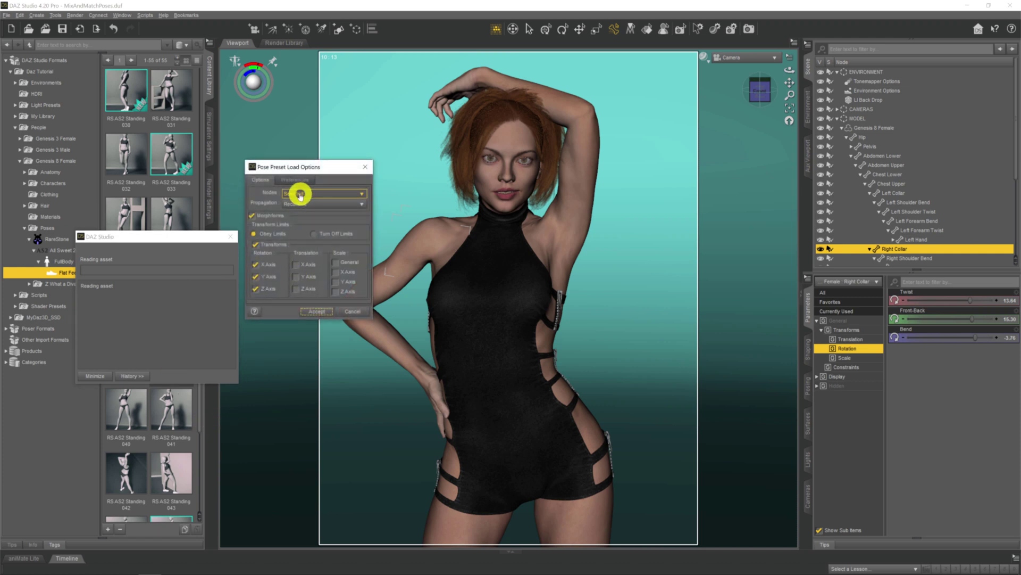
{"action": "left_click", "coordinate": [309, 316]}
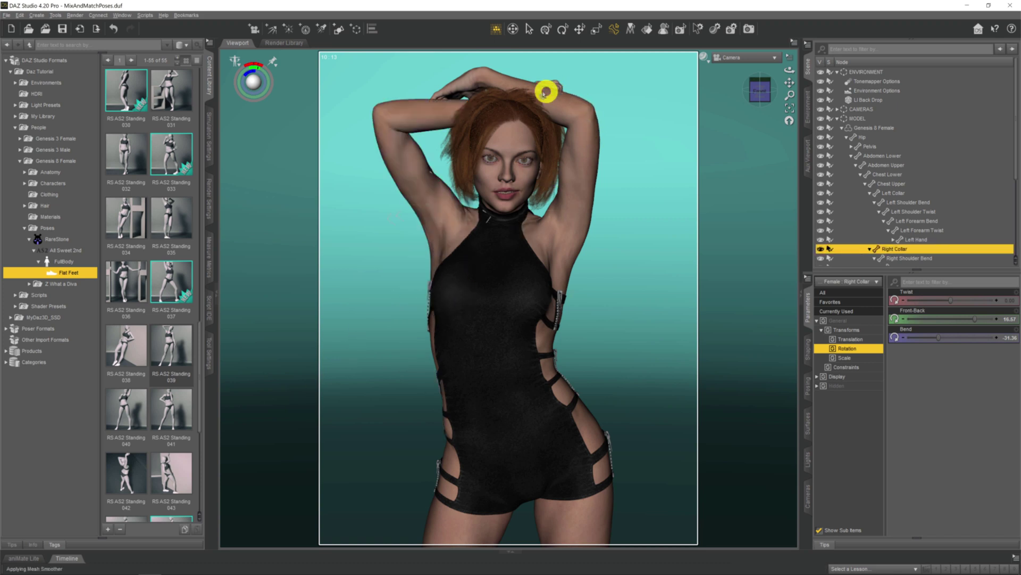
Reduce the right forearm's Bend so the arm clears the head, and set the right hand's Bend to about 1.45
{"action": "left_click_drag", "start_coordinate": [404, 120], "coordinate": [611, 183]}
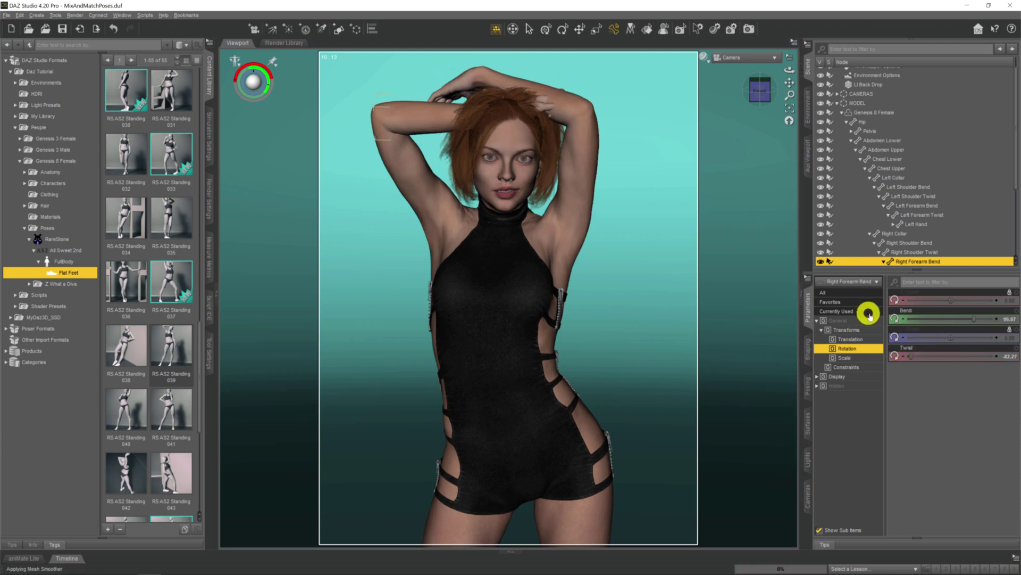
{"action": "left_click_drag", "start_coordinate": [969, 324], "coordinate": [971, 322]}
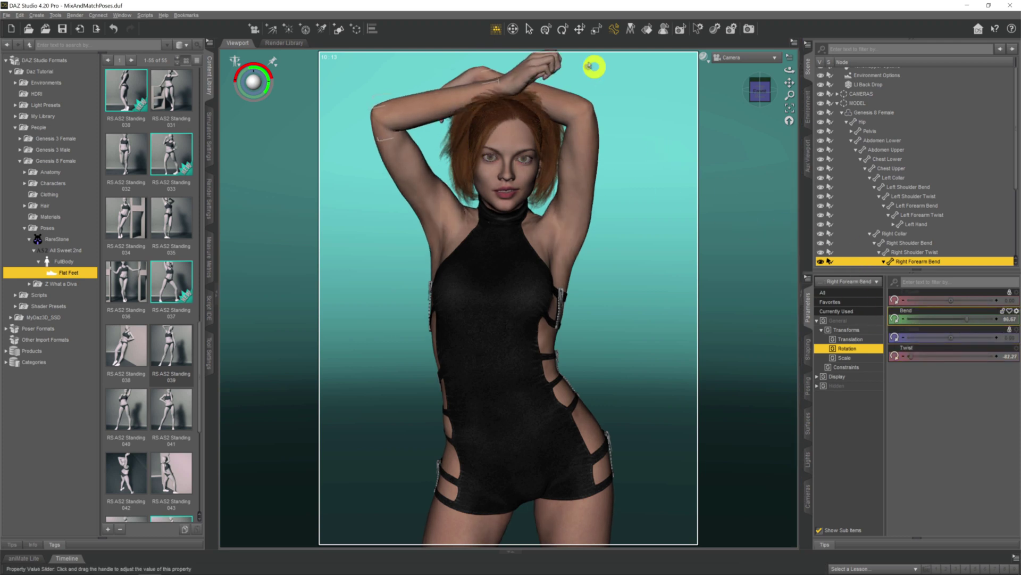
{"action": "left_click", "coordinate": [520, 73]}
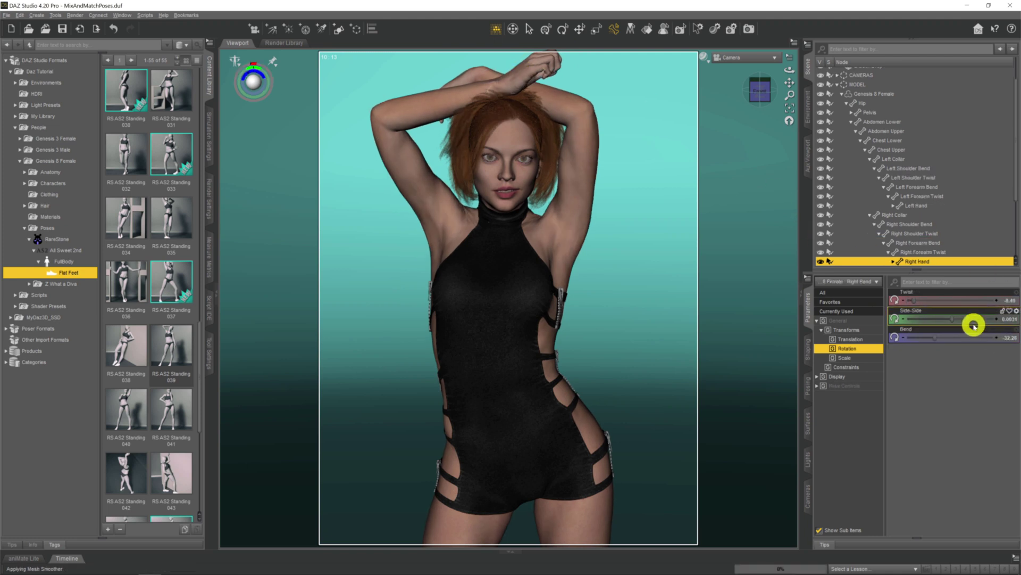
{"action": "left_click_drag", "start_coordinate": [936, 336], "coordinate": [1009, 331]}
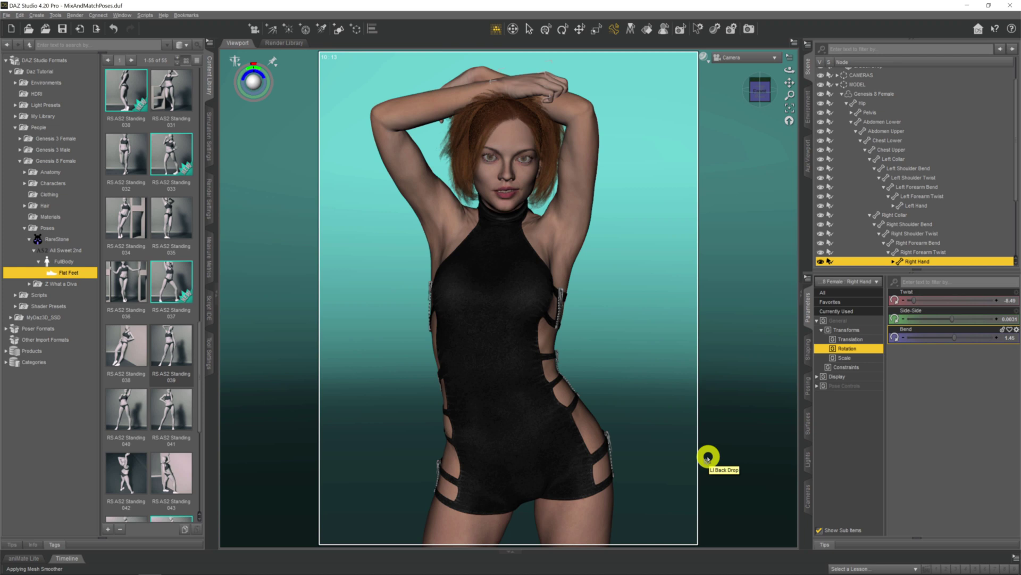
In Perspective View, try the RS AS2 Standing 049 pose on the Right Thigh Bend only, with Nodes Selected and Propagation Recursive
{"action": "left_click", "coordinate": [742, 59]}
{"action": "left_click", "coordinate": [737, 66]}
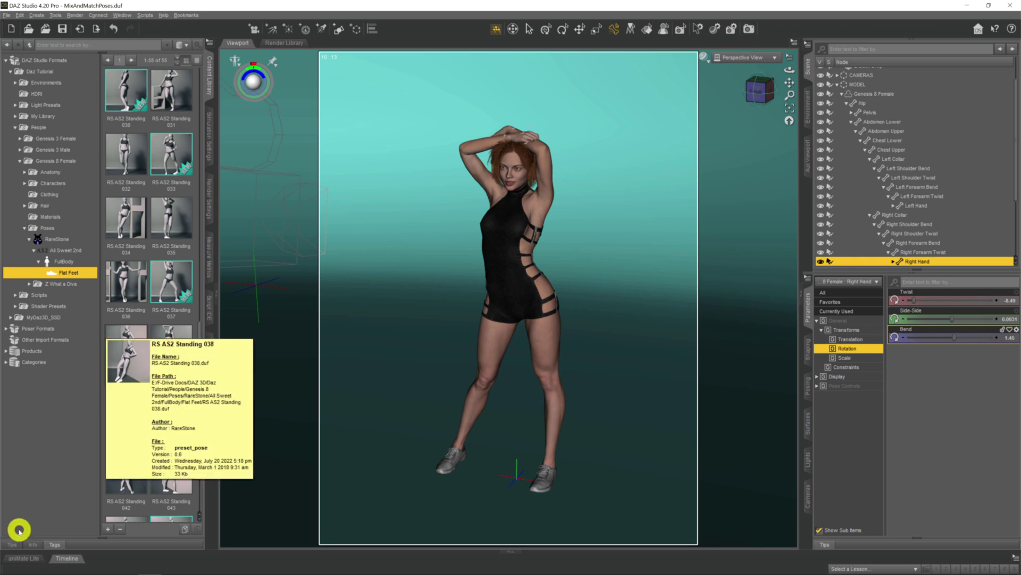
{"action": "scroll", "coordinate": [133, 426], "scroll_direction": "down", "scroll_amount": 5}
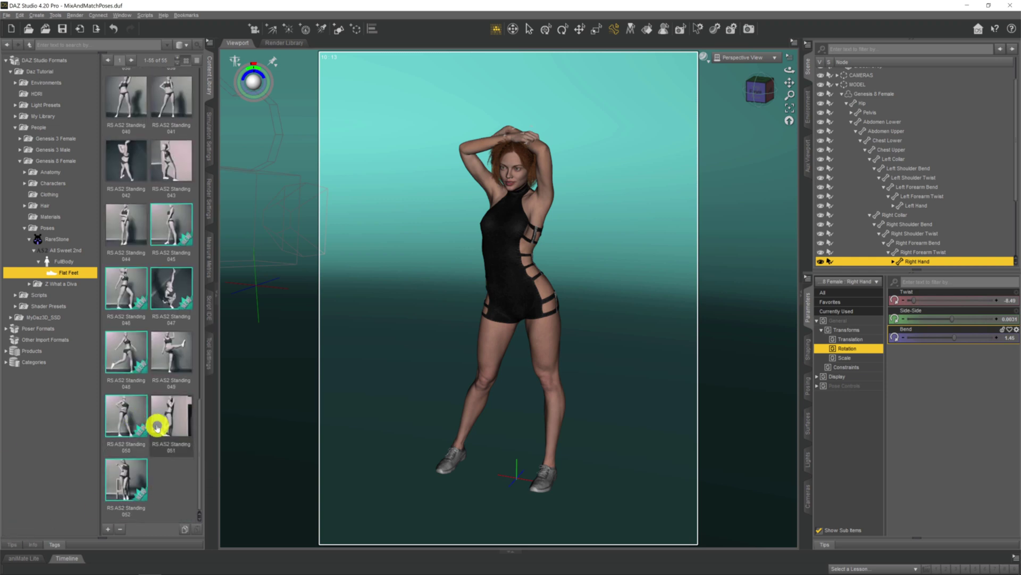
{"action": "left_click", "coordinate": [174, 375]}
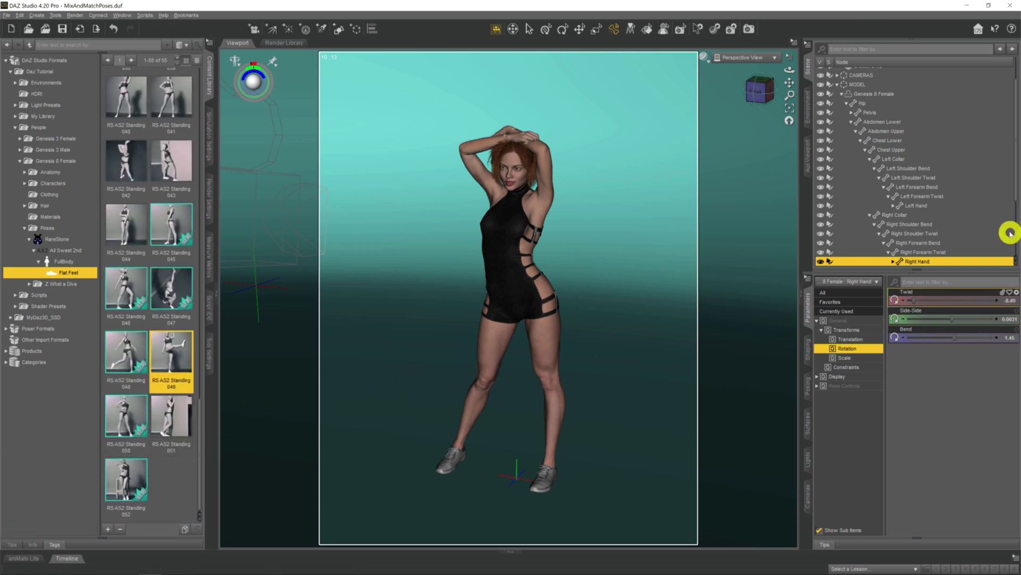
{"action": "scroll", "coordinate": [907, 219], "scroll_direction": "up", "scroll_amount": 2}
{"action": "left_click", "coordinate": [908, 146]}
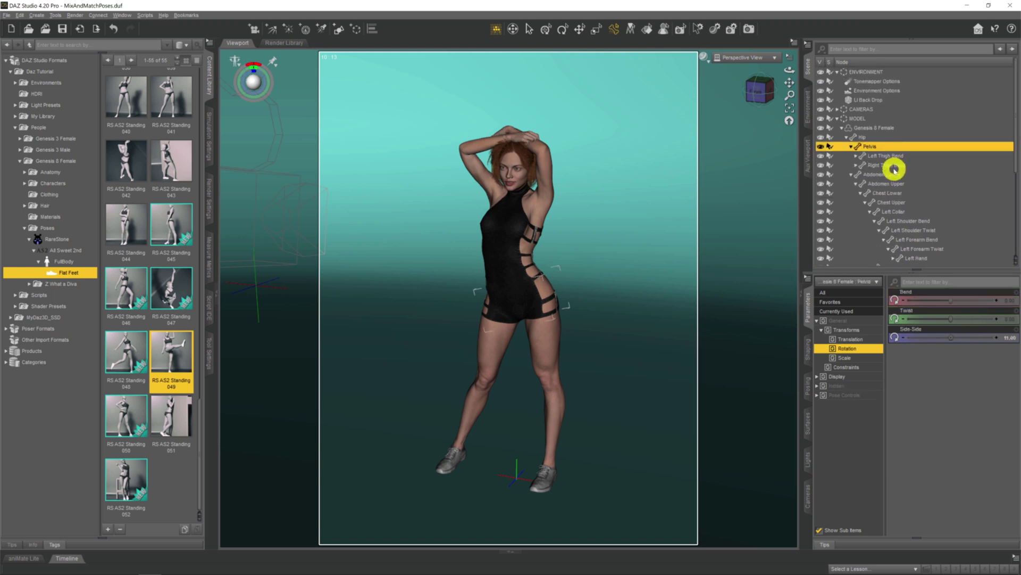
{"action": "left_click", "coordinate": [893, 166]}
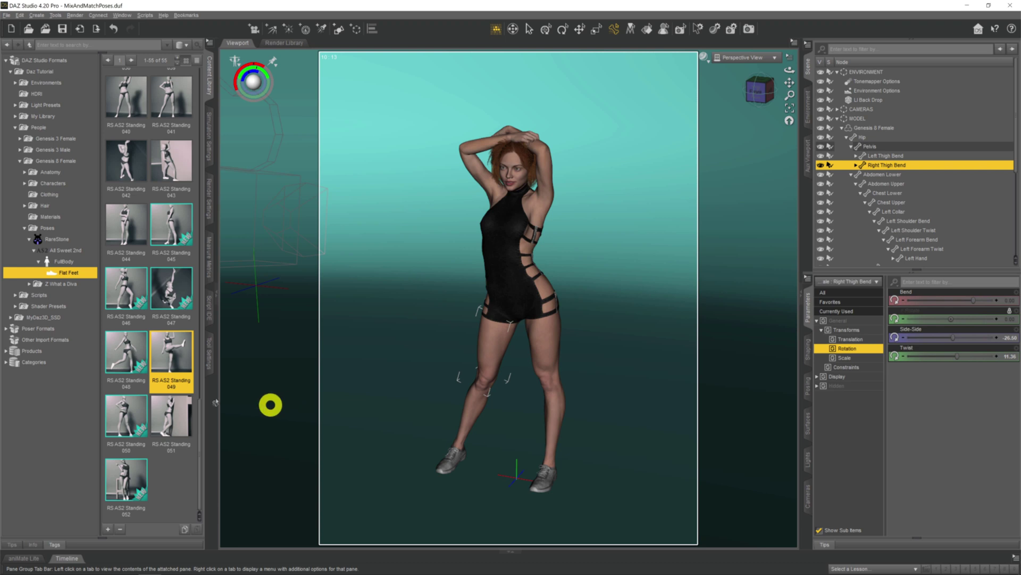
{"action": "double_click", "coordinate": [164, 360], "text": "ctrl"}
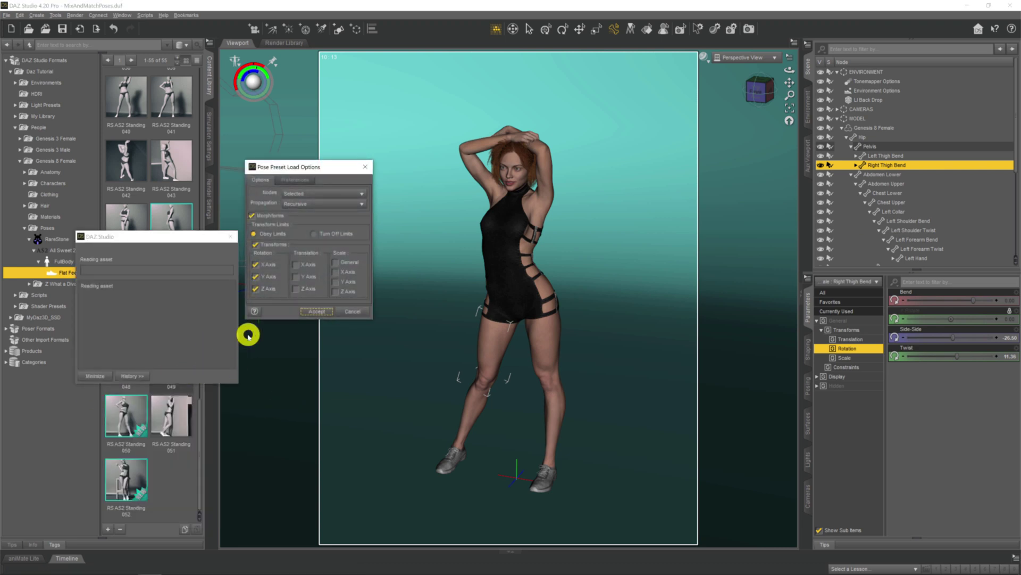
{"action": "left_click", "coordinate": [311, 311]}
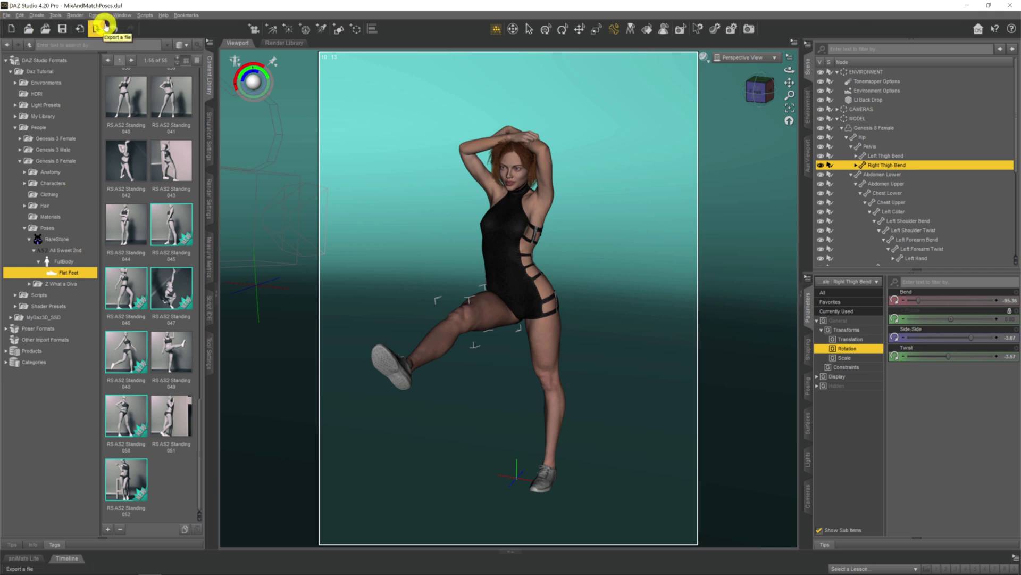
Undo the right leg pose and return the viewport to the Camera view
{"action": "left_click", "coordinate": [114, 28]}
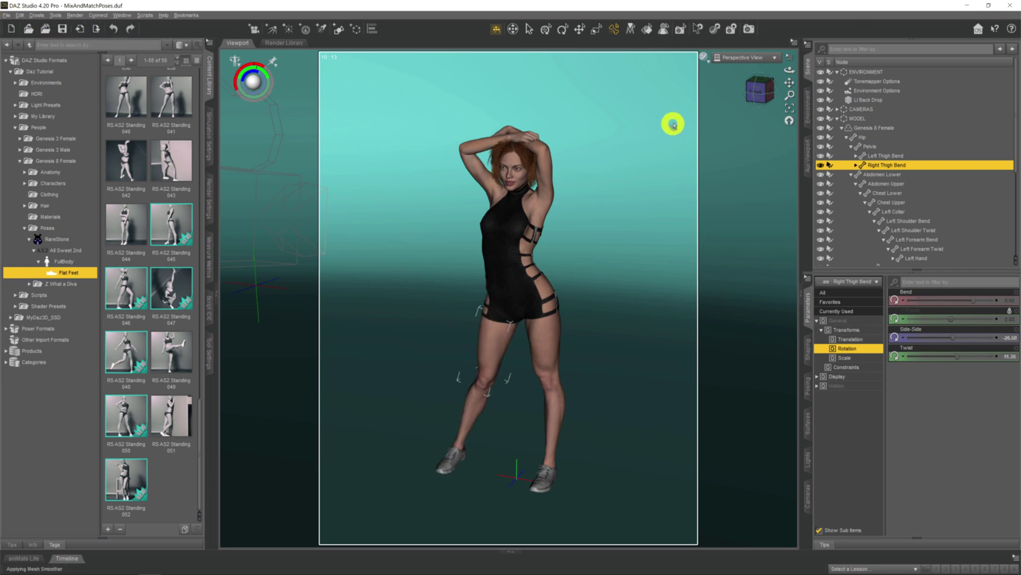
{"action": "left_click", "coordinate": [737, 60]}
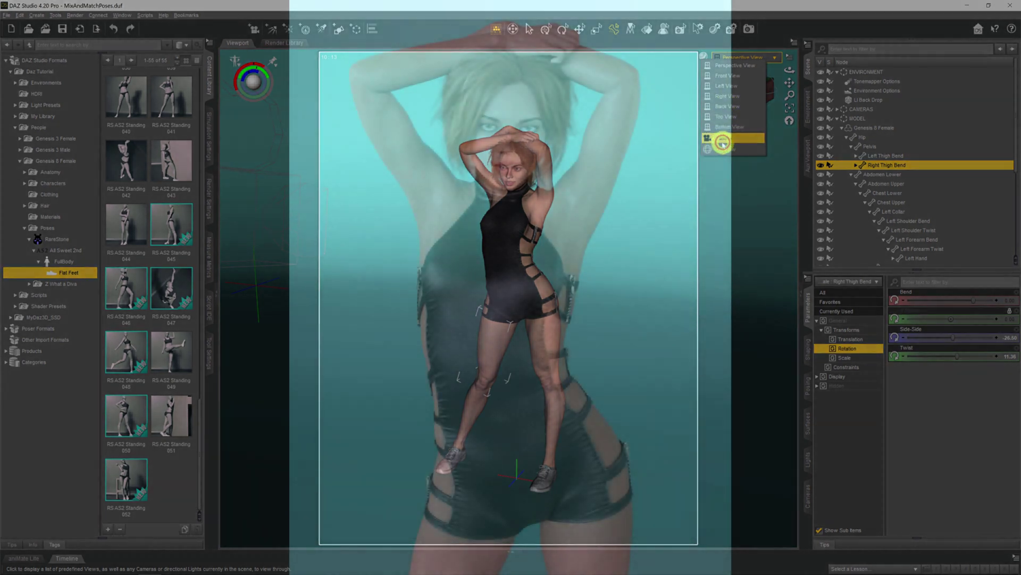